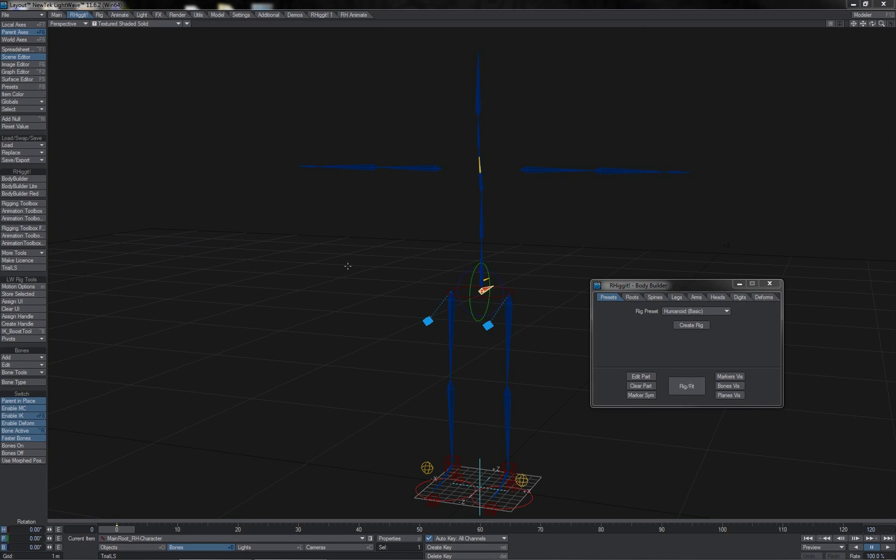
# Select Lft_Shoulder1 and swing it to test the left shoulder's rotation.
pyautogui.click(677, 299)
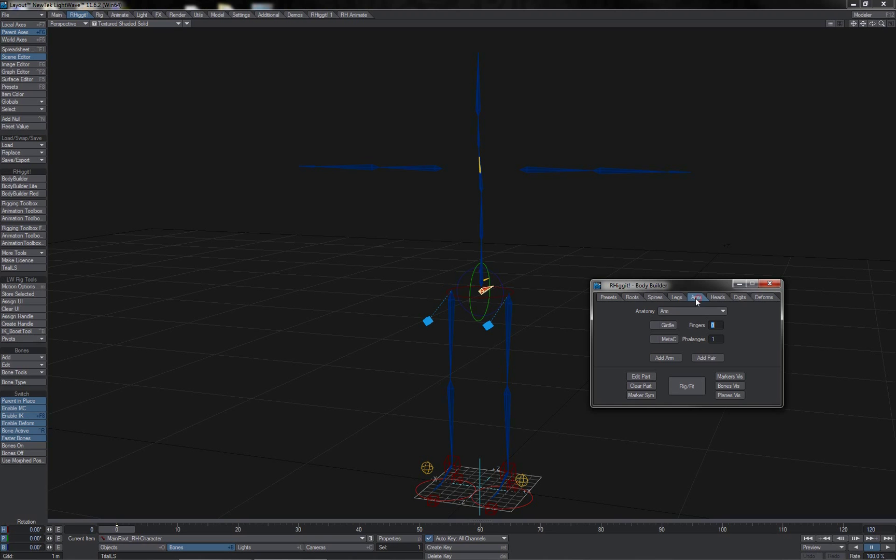
pyautogui.click(680, 298)
pyautogui.click(640, 377)
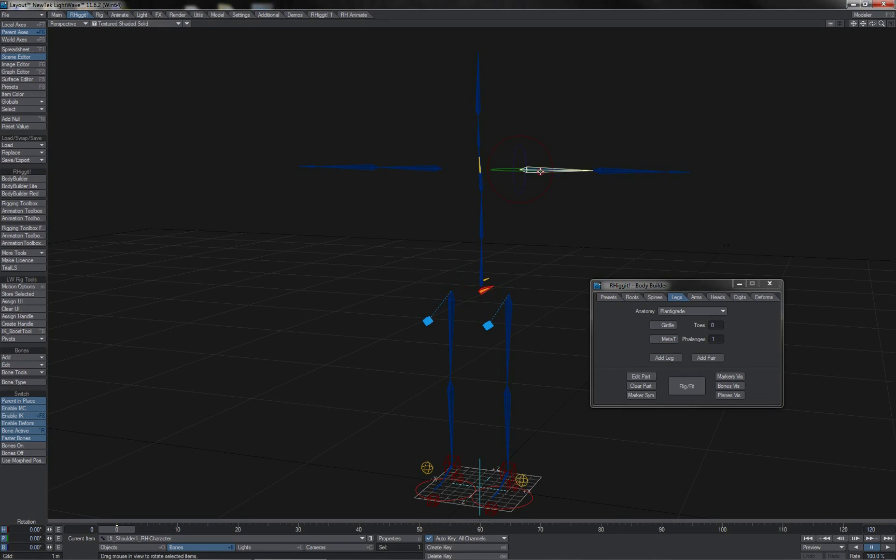
pyautogui.moveTo(544, 144)
pyautogui.mouseDown()
pyautogui.moveTo(472, 146)
pyautogui.moveTo(545, 144)
pyautogui.mouseUp()
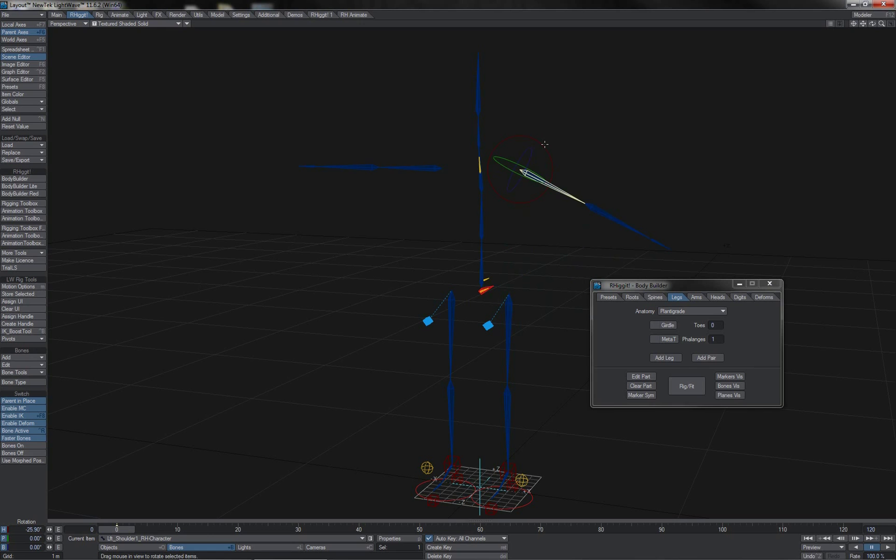
# Undo the shoulder swing and select Lft_Wrist1 by stepping down from Lft_Elbow1.
pyautogui.hotkey('ctrl', 'z')
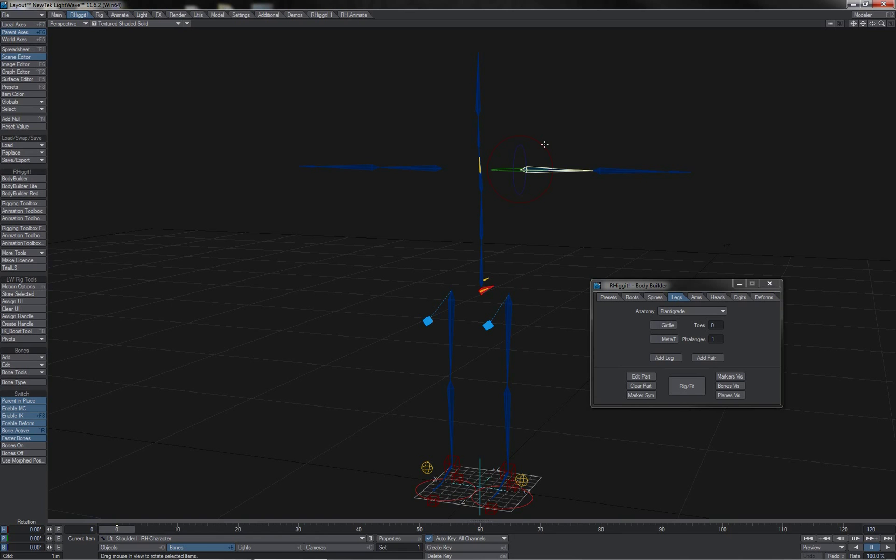
pyautogui.click(637, 173)
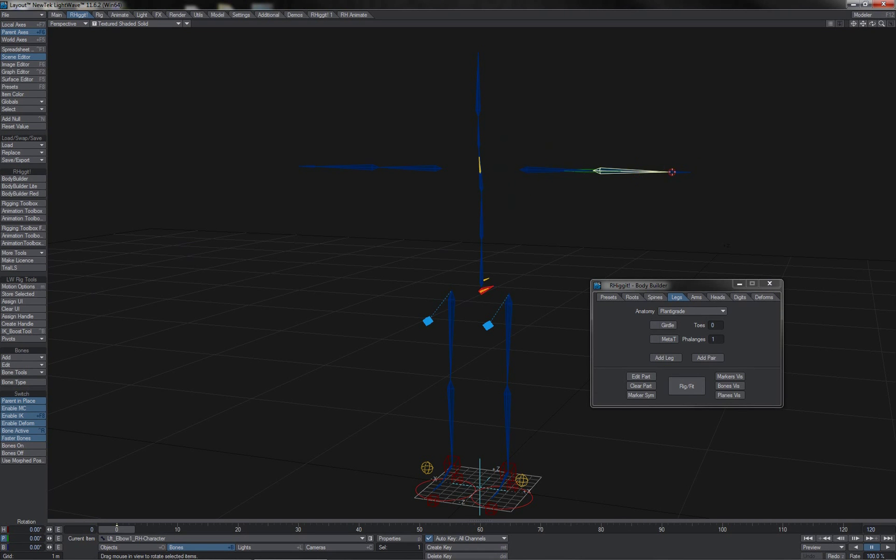
pyautogui.press('Down')
# Set the arm part's Control to IK in Set Arm Attributes.
pyautogui.click(634, 376)
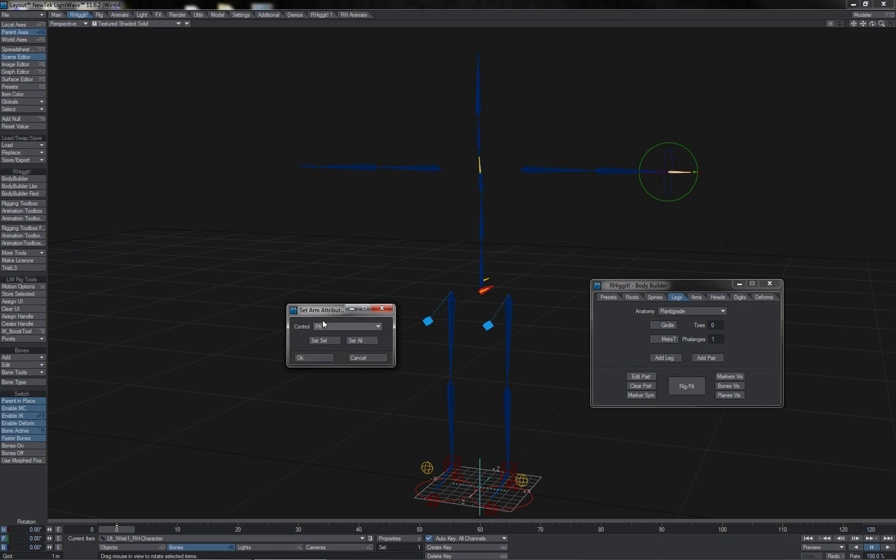
pyautogui.click(355, 328)
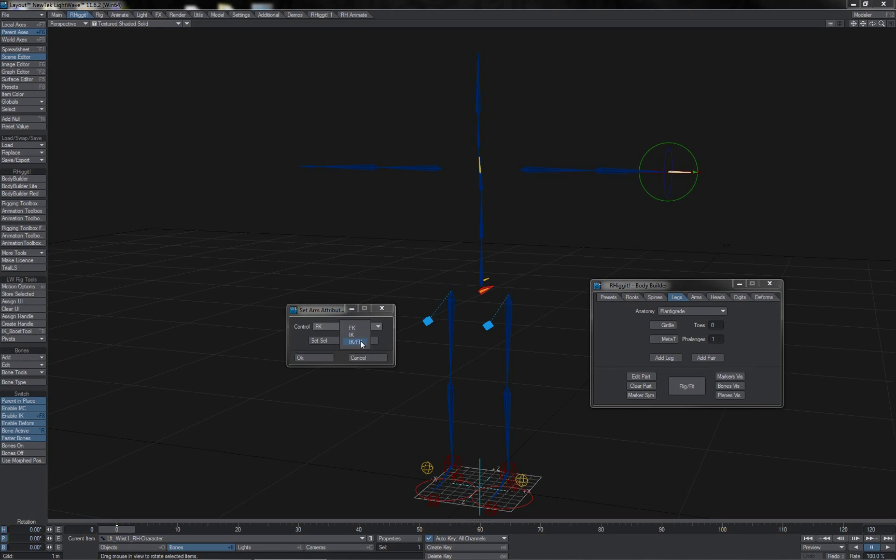
pyautogui.click(362, 336)
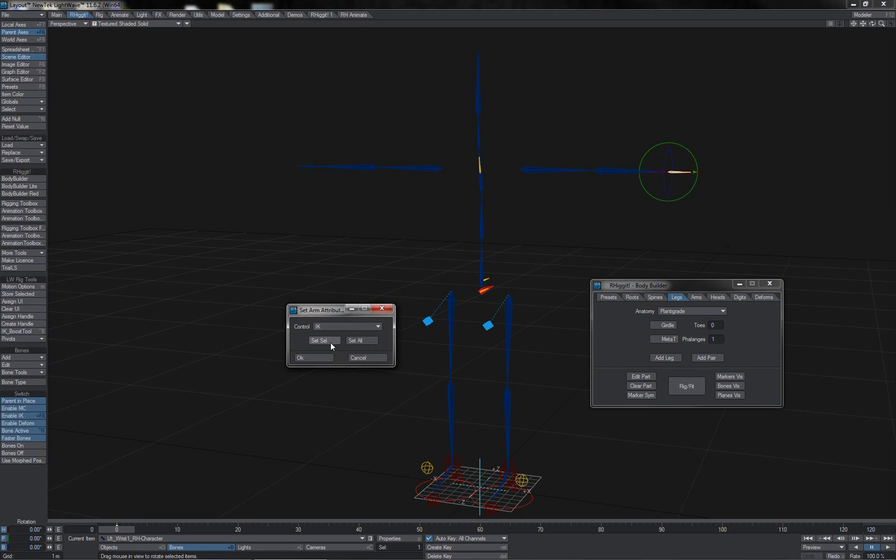
pyautogui.click(330, 342)
pyautogui.click(326, 360)
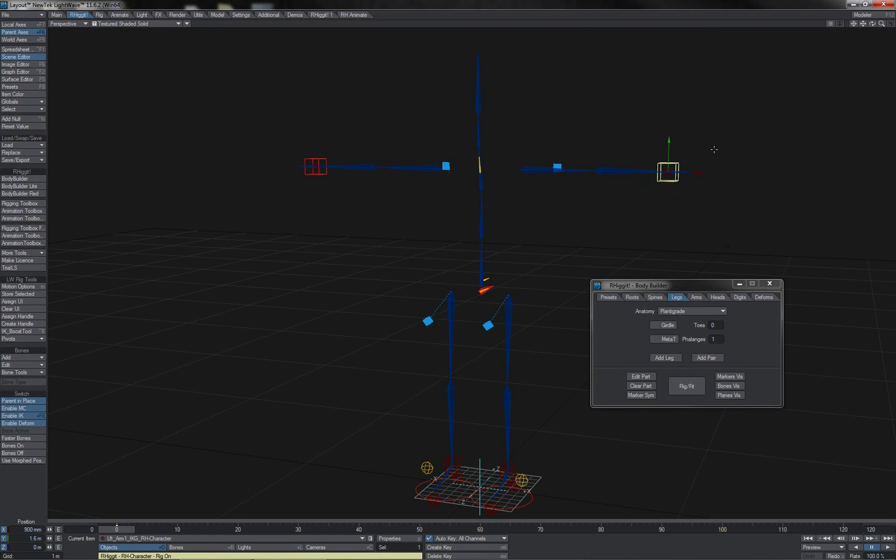
# Pull the left hand's IK goal down and inward, then raise the elbow pole target.
pyautogui.moveTo(714, 149); pyautogui.dragTo(627, 149)
pyautogui.moveTo(712, 148); pyautogui.dragTo(712, 215, button='right')
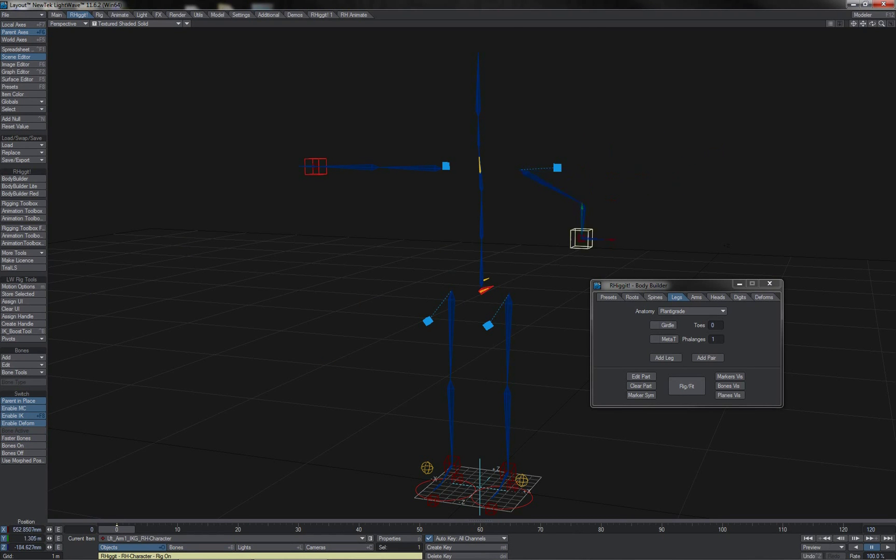
pyautogui.moveTo(705, 170); pyautogui.dragTo(705, 194, button='right')
pyautogui.moveTo(704, 194); pyautogui.dragTo(675, 194)
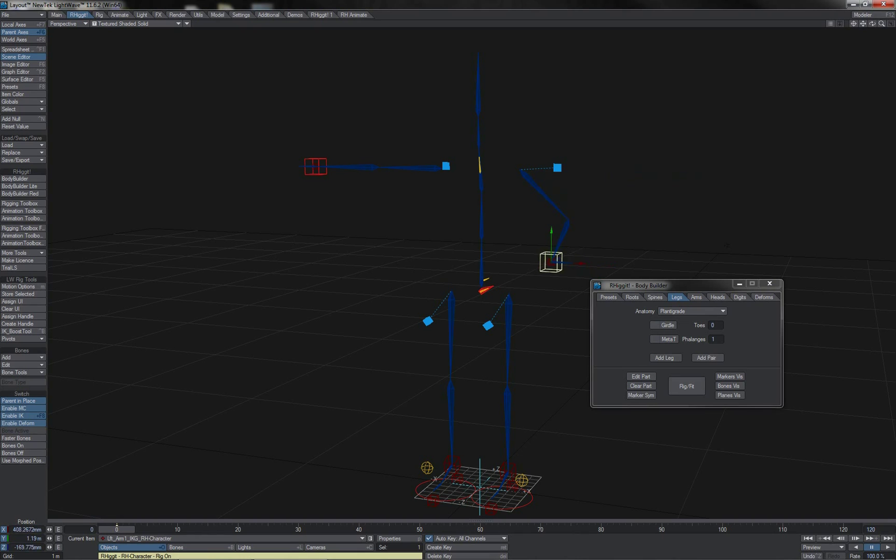
pyautogui.click(558, 168)
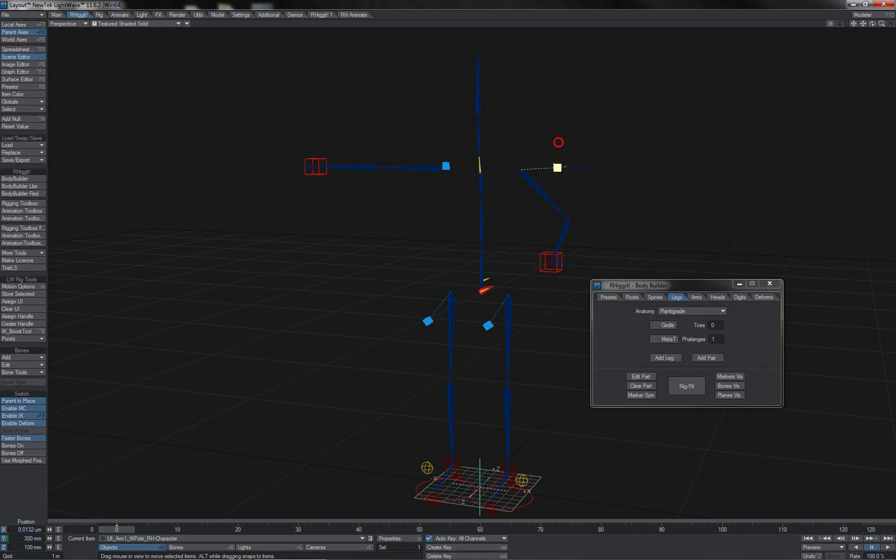
pyautogui.moveTo(557, 167); pyautogui.dragTo(482, 234)
# Return to marker fitting and set the spine part's Control to Spline.
pyautogui.click(687, 386)
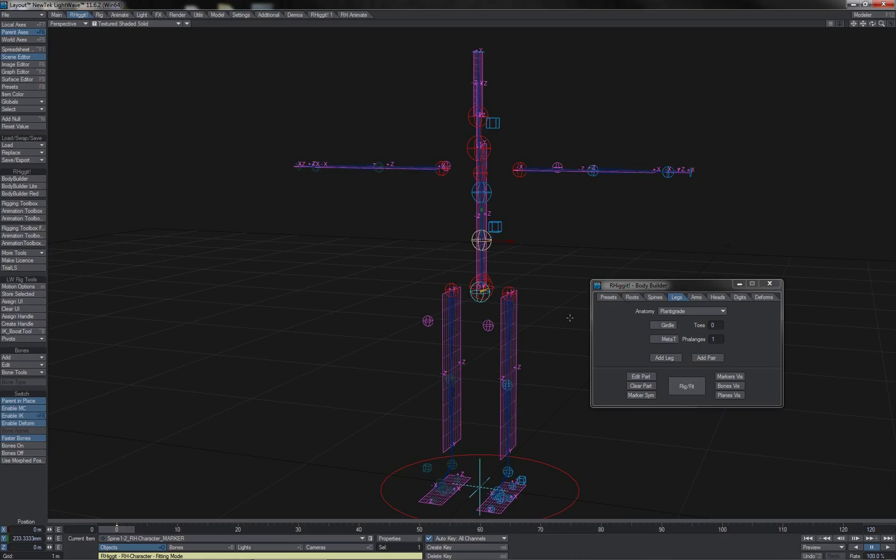
pyautogui.click(634, 378)
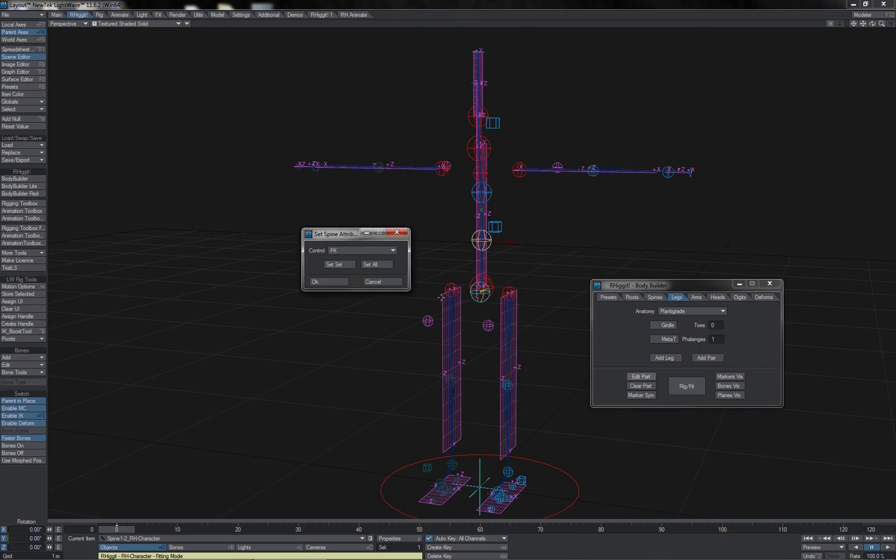
pyautogui.click(385, 251)
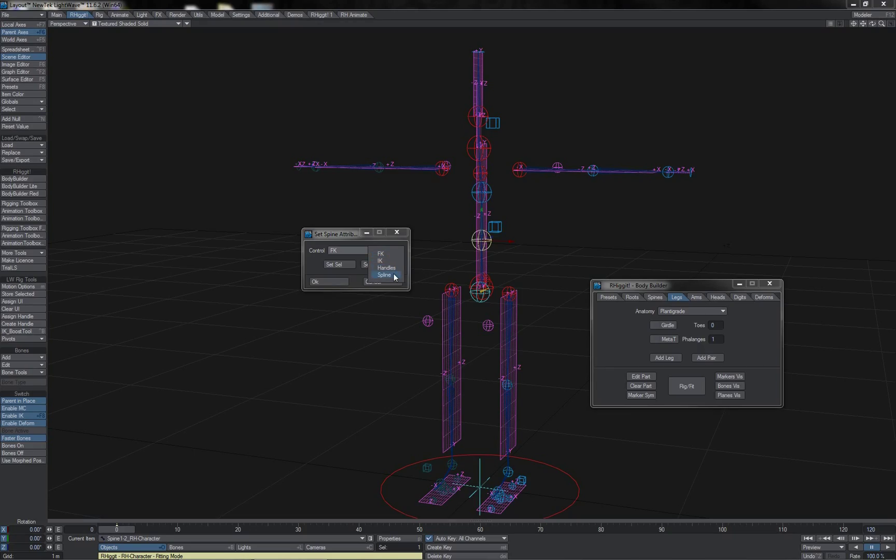
pyautogui.click(393, 275)
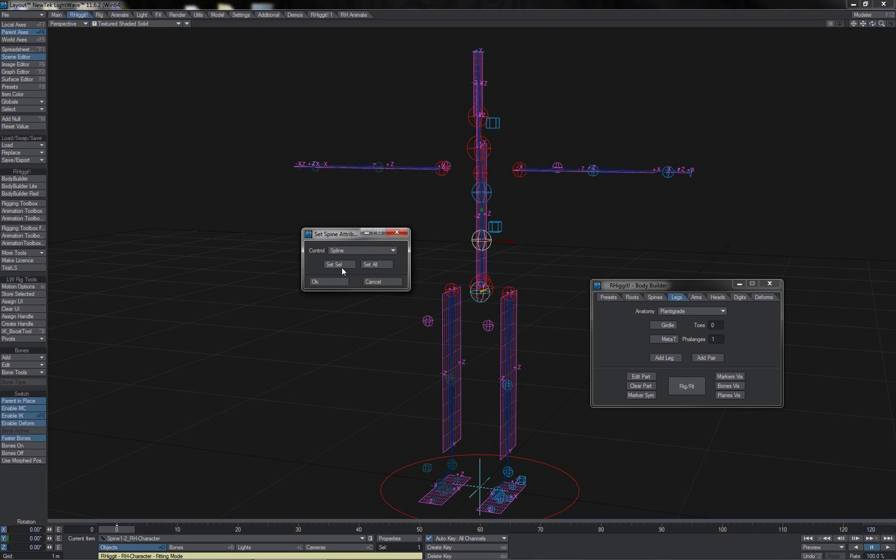
pyautogui.click(342, 269)
pyautogui.click(336, 281)
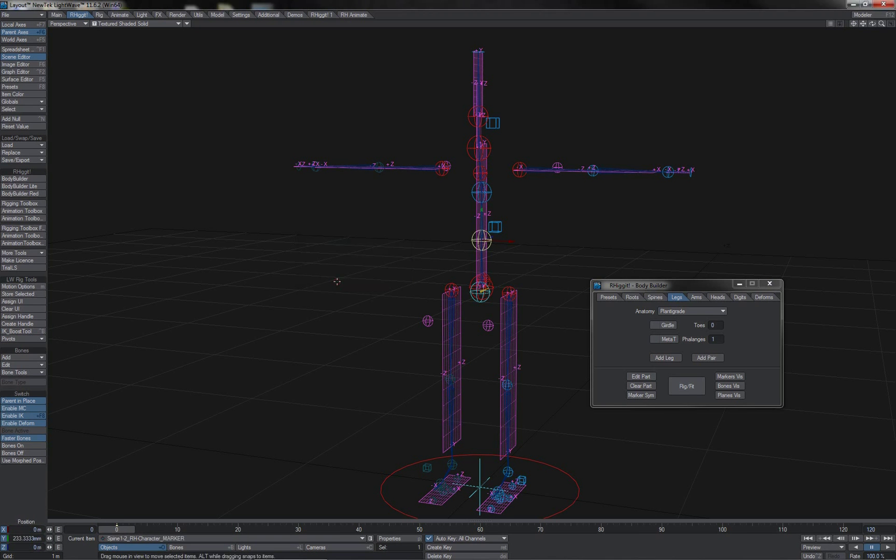
# Rebuild the rig, test-bend the spine with its middle ring, then undo the bend.
pyautogui.click(677, 386)
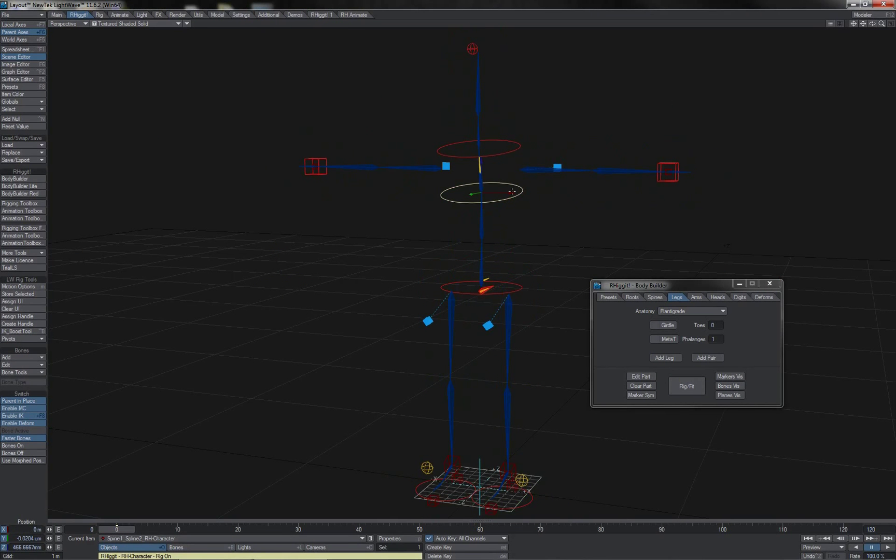
pyautogui.moveTo(512, 192)
pyautogui.mouseDown()
pyautogui.moveTo(471, 191)
pyautogui.moveTo(523, 192)
pyautogui.moveTo(456, 191)
pyautogui.moveTo(506, 194)
pyautogui.moveTo(463, 191)
pyautogui.moveTo(481, 192)
pyautogui.moveTo(476, 233)
pyautogui.moveTo(550, 234)
pyautogui.moveTo(501, 226)
pyautogui.moveTo(500, 186)
pyautogui.moveTo(500, 254)
pyautogui.moveTo(500, 197)
pyautogui.mouseUp()
pyautogui.hotkey('ctrl', 'z')
pyautogui.hotkey('ctrl', 'z')
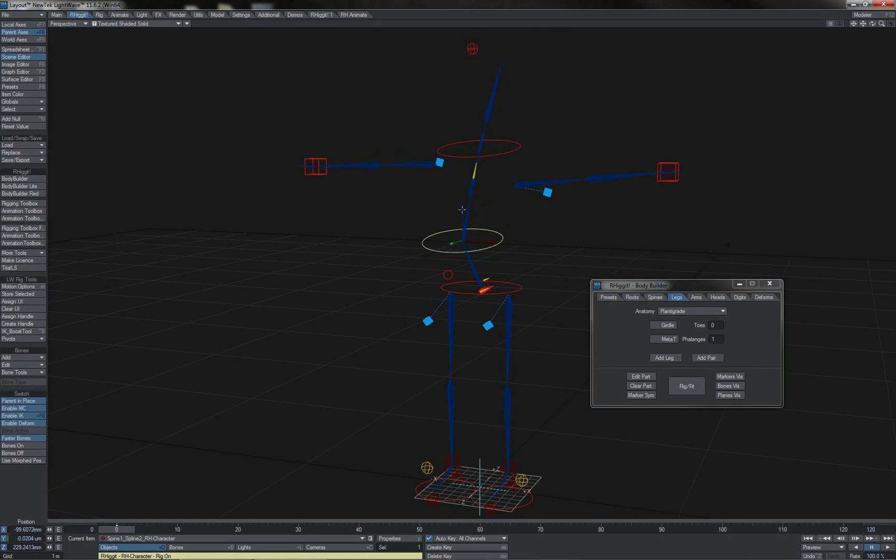
# Add a second pair of arms attached to Spine1-2 and rebuild the rig from the markers.
pyautogui.click(694, 297)
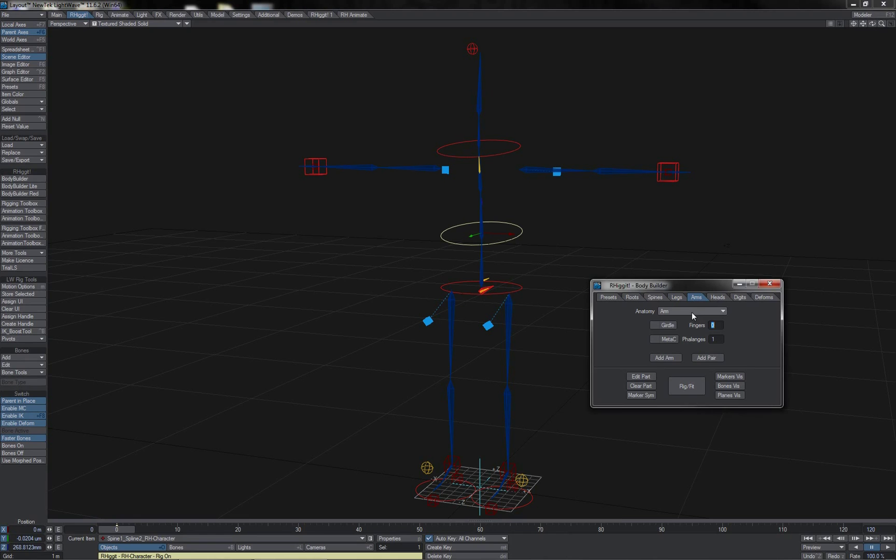
pyautogui.click(664, 358)
pyautogui.click(303, 290)
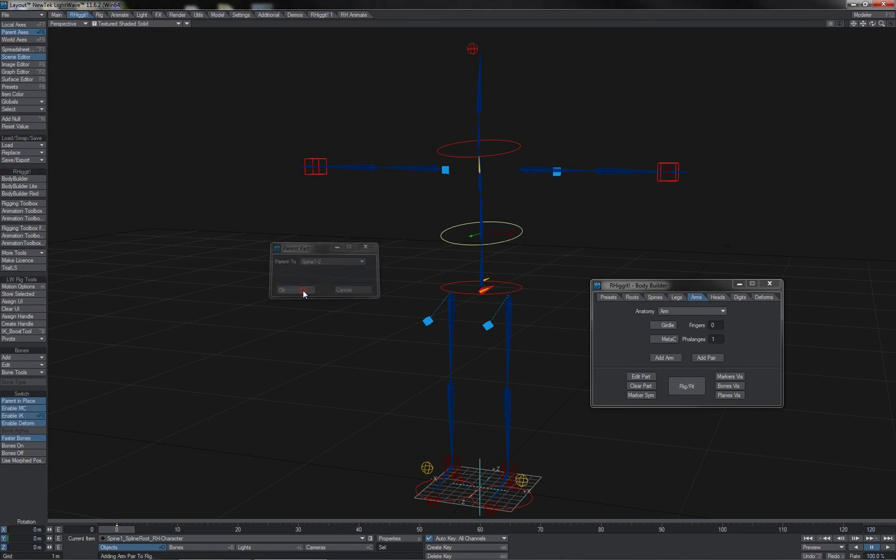
pyautogui.click(687, 381)
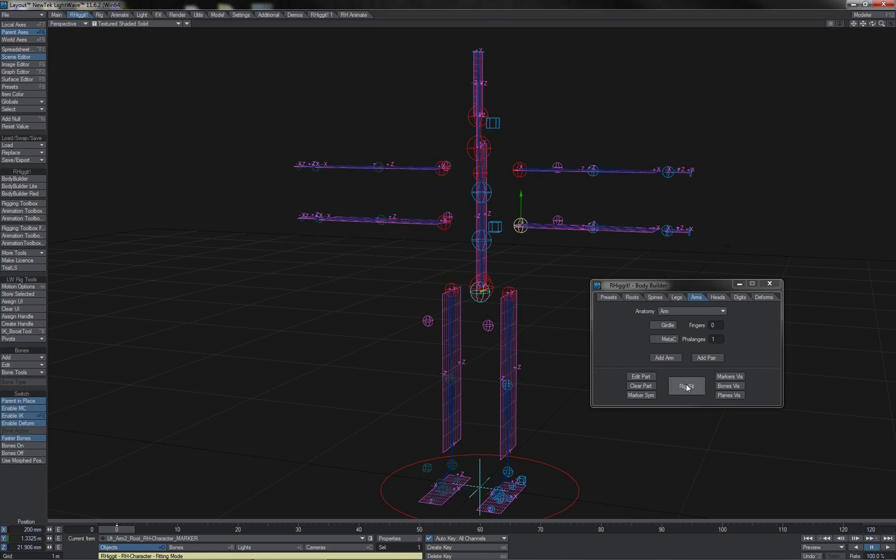
pyautogui.click(687, 386)
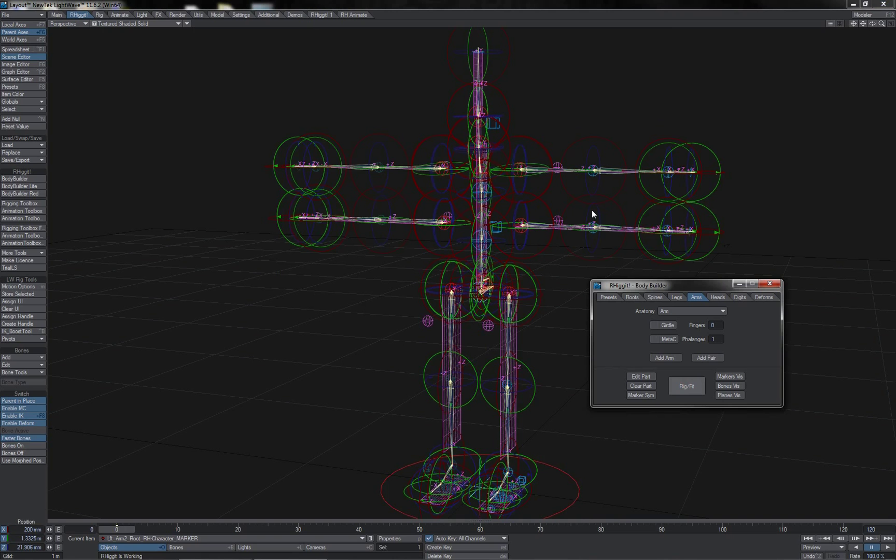
# Pull the second arm's IK goal to test bending, then undo the change twice.
pyautogui.click(546, 209)
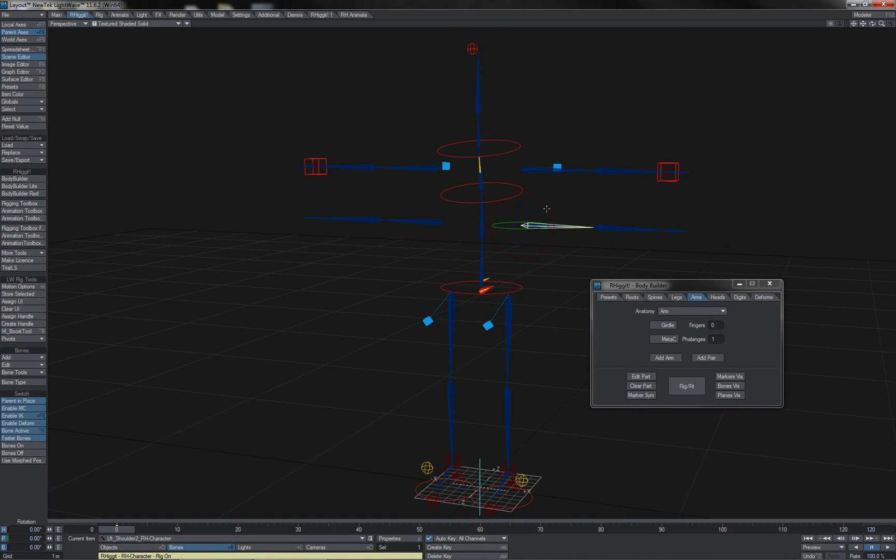
pyautogui.click(718, 213)
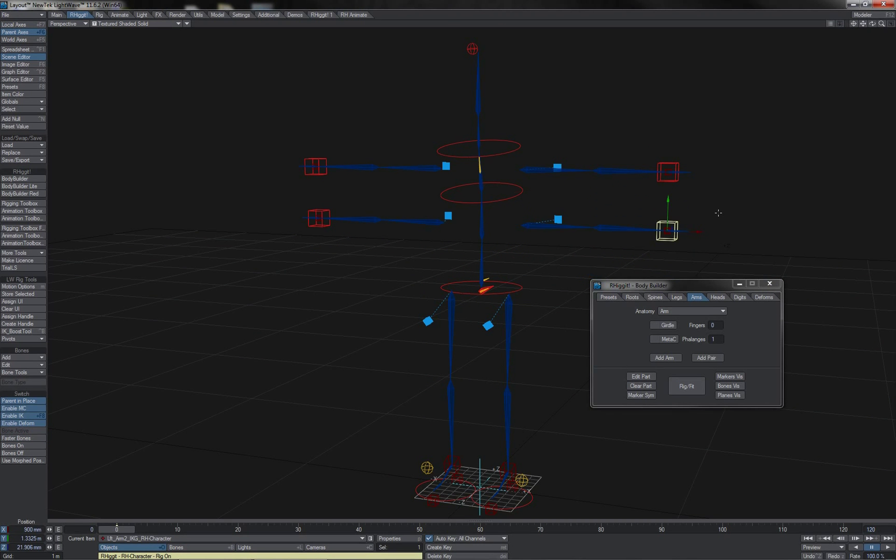
pyautogui.moveTo(718, 213); pyautogui.dragTo(653, 254)
pyautogui.hotkey('ctrl', 'z')
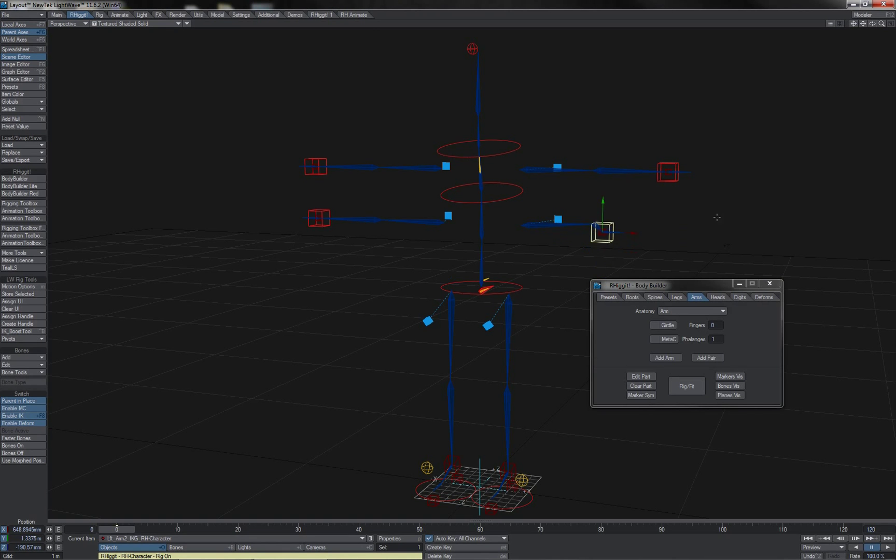
pyautogui.hotkey('ctrl', 'z')
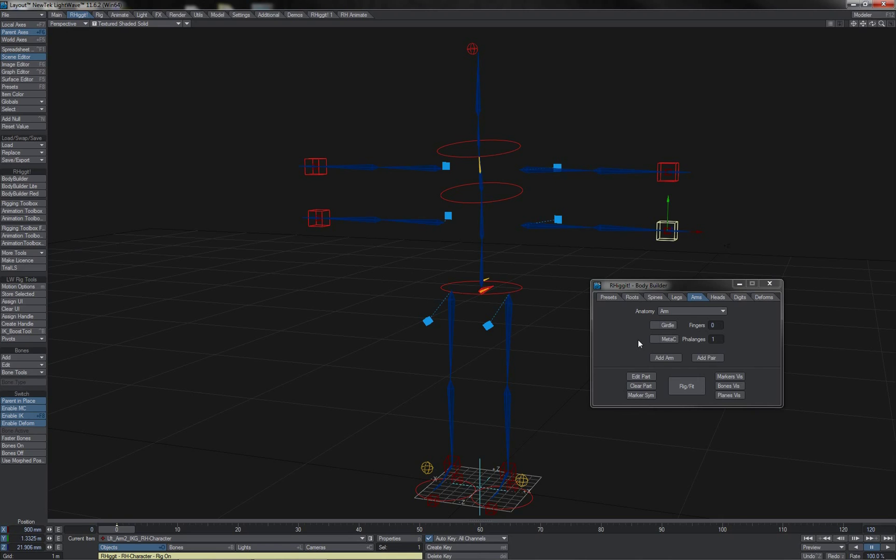
# Switch every arm's Control to FK using Set All in Set Arm Attributes.
pyautogui.click(641, 379)
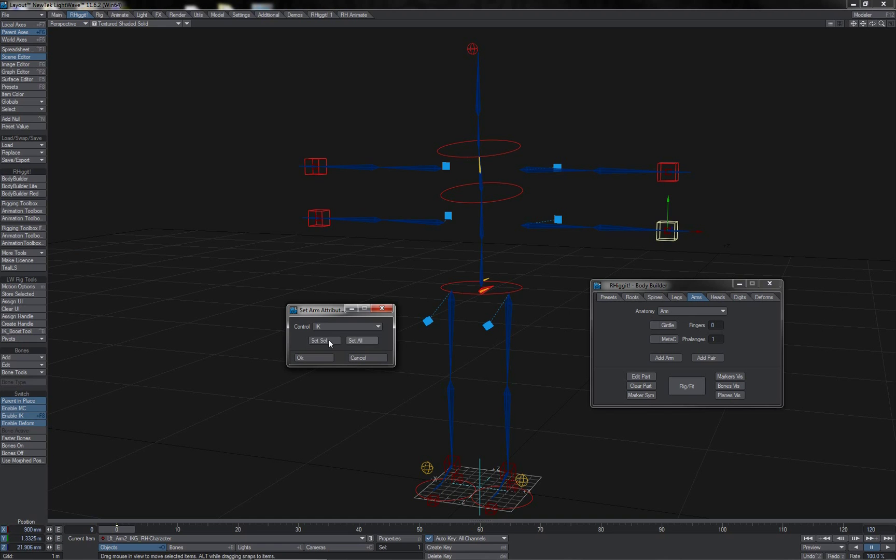
pyautogui.click(358, 327)
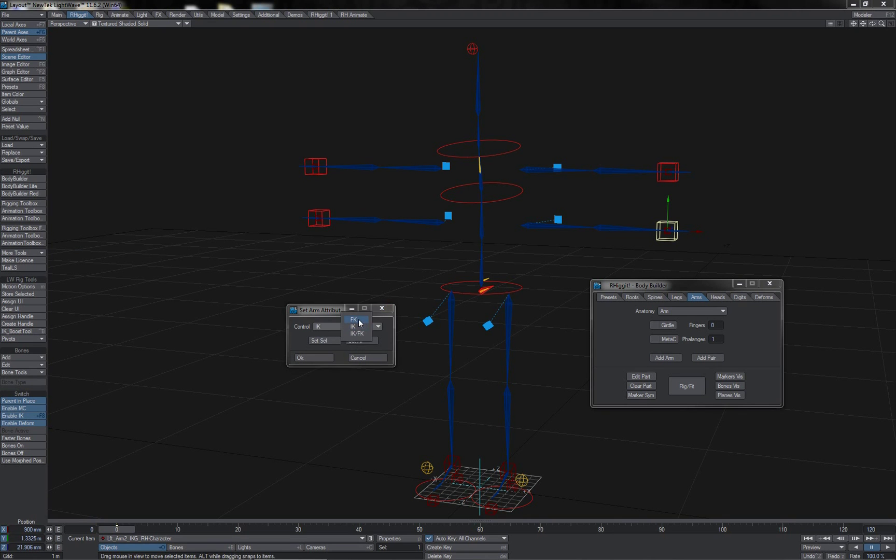
pyautogui.click(358, 321)
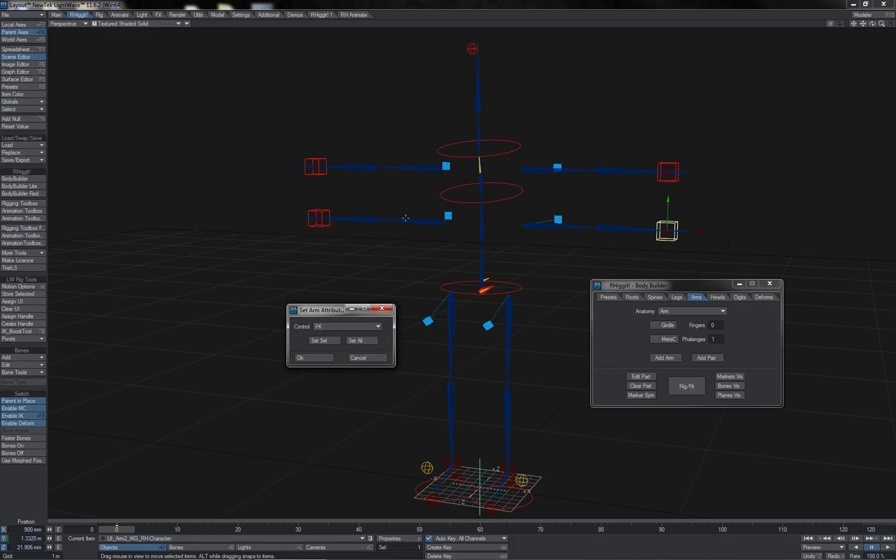
pyautogui.click(366, 340)
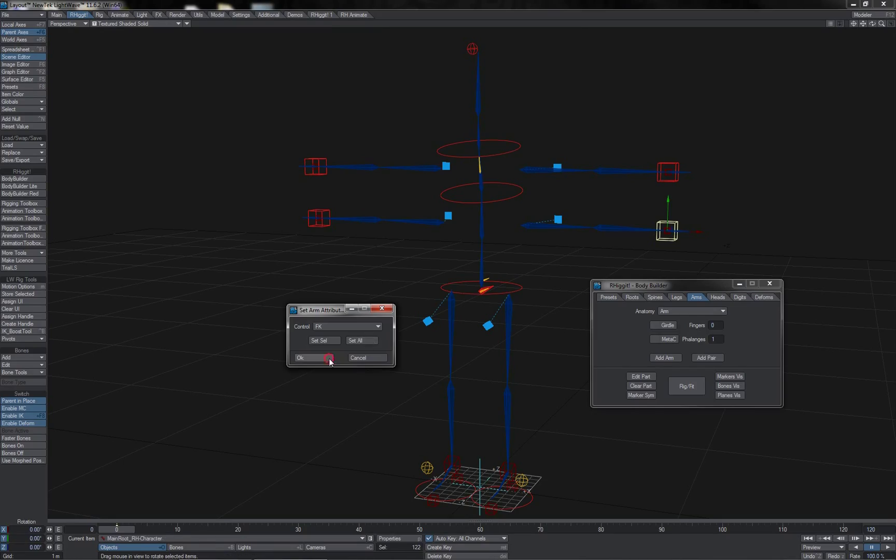
pyautogui.click(326, 357)
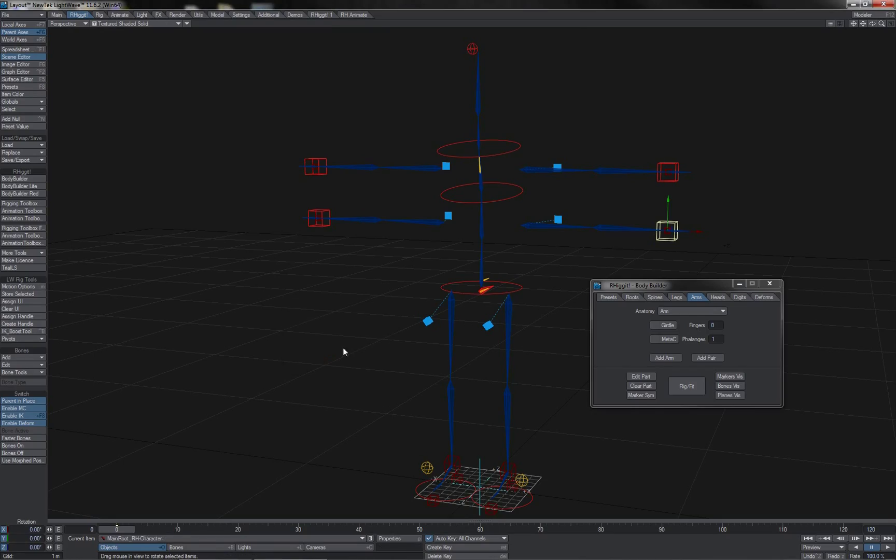
# Rotate the second arm's shoulder bone upward to test FK, then select the other shoulder.
pyautogui.click(575, 229)
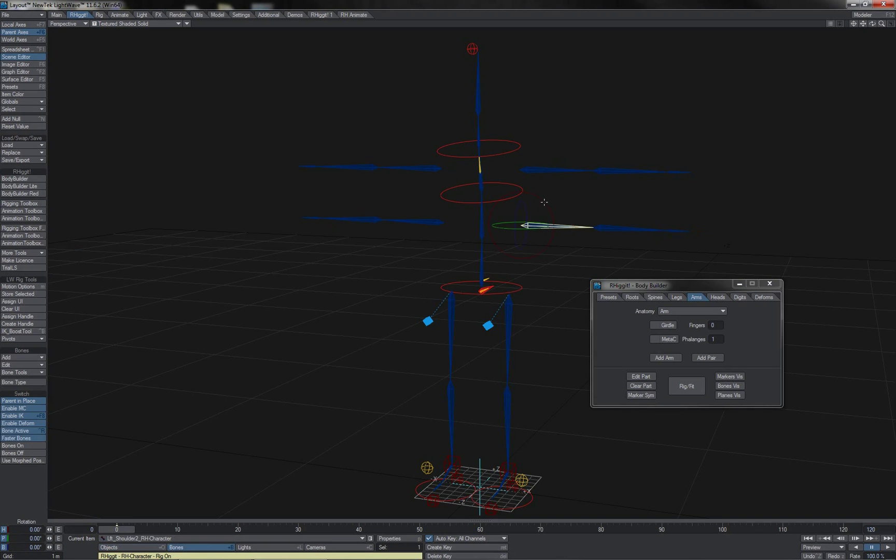
pyautogui.moveTo(544, 201); pyautogui.dragTo(546, 155)
pyautogui.click(552, 172)
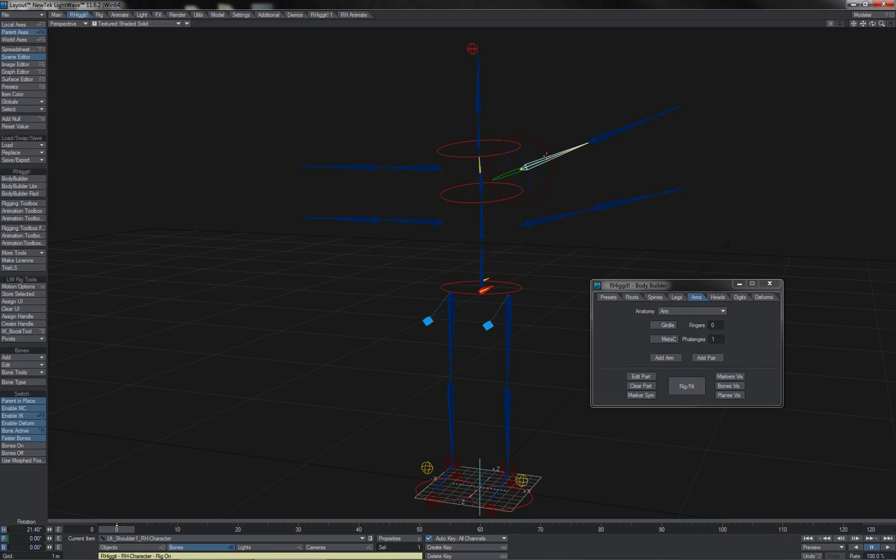
# Add ten three-phalanx fingers and move their markers toward the hand.
pyautogui.click(739, 297)
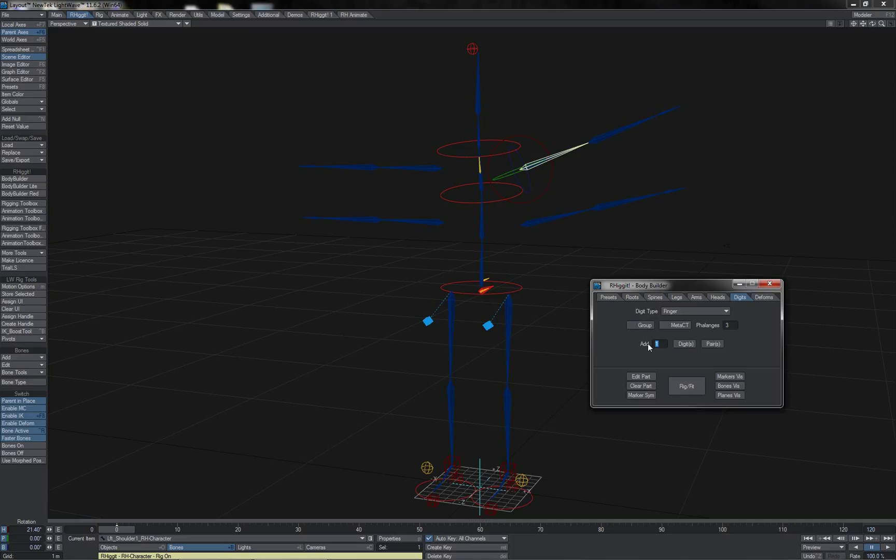
pyautogui.click(694, 344)
pyautogui.moveTo(492, 259); pyautogui.dragTo(447, 275)
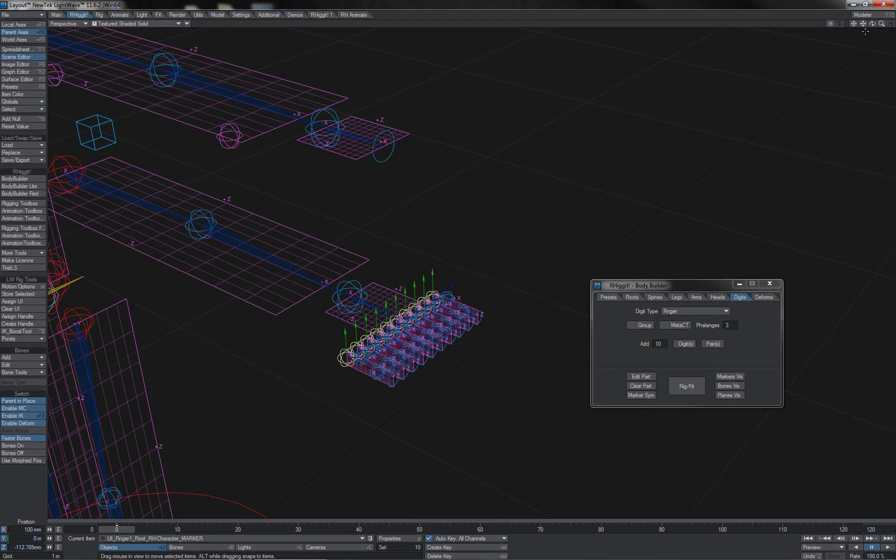
pyautogui.moveTo(881, 23); pyautogui.dragTo(887, 24)
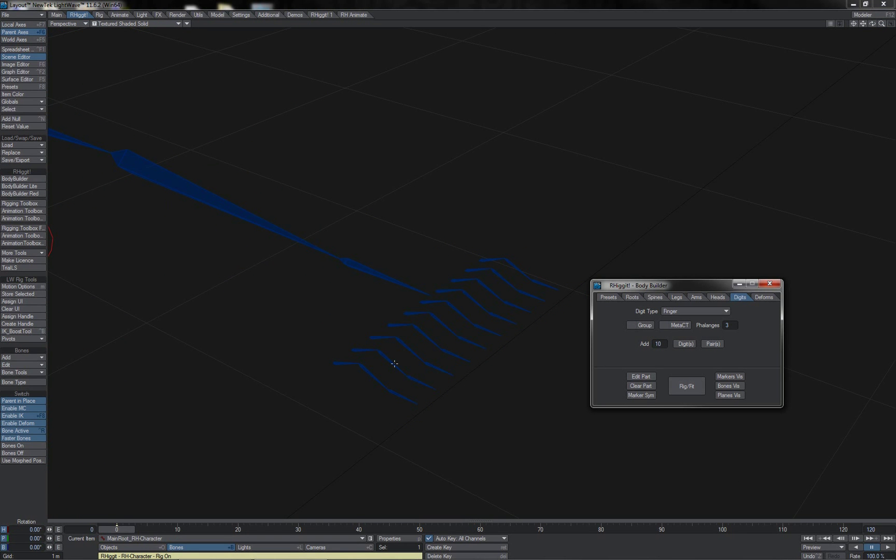
# Set the selected finger bone's Control to IK in the digit attributes.
pyautogui.click(394, 364)
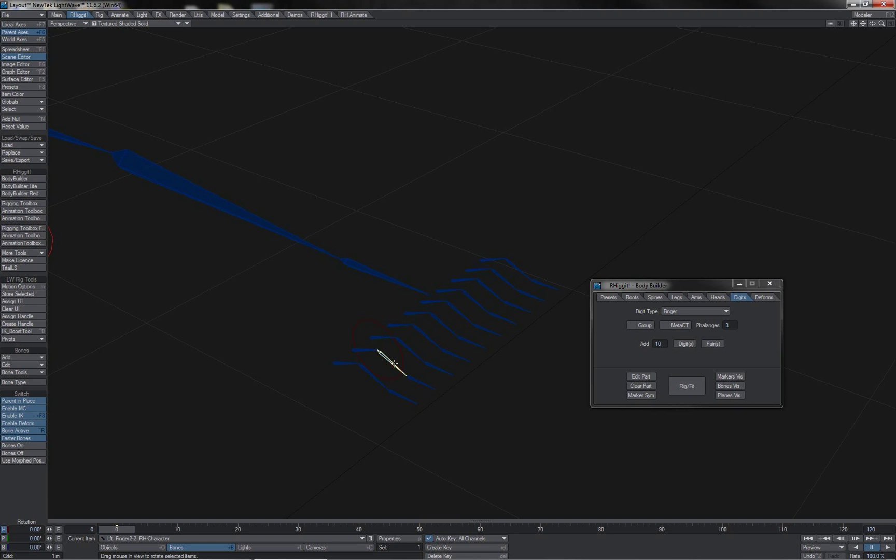
pyautogui.click(635, 379)
pyautogui.click(192, 325)
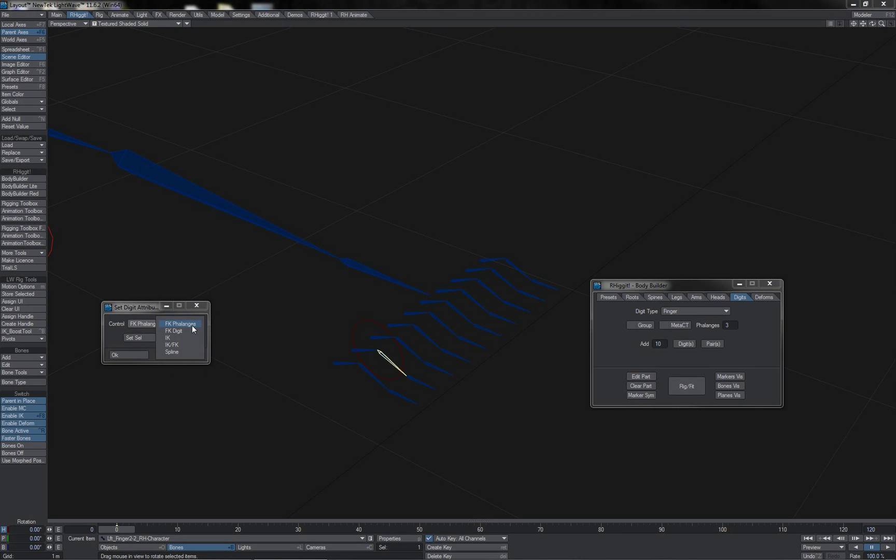
pyautogui.click(190, 338)
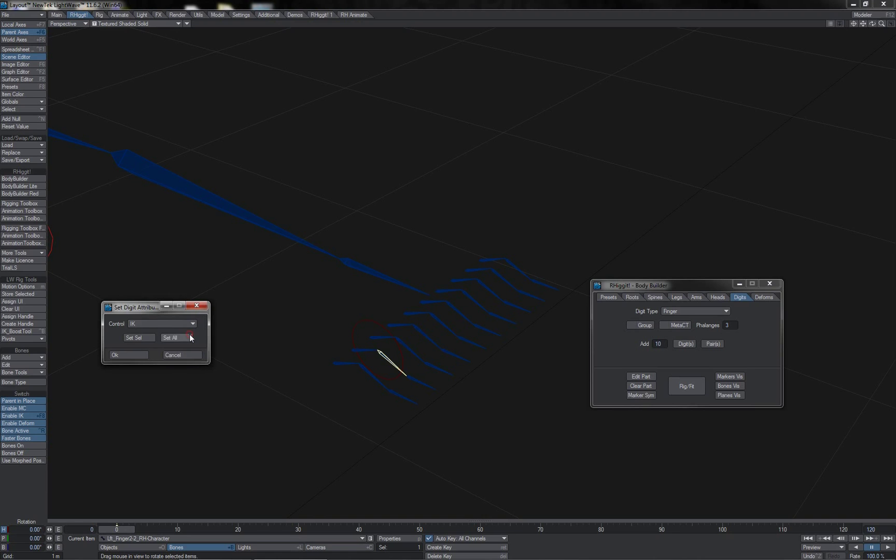
pyautogui.click(133, 354)
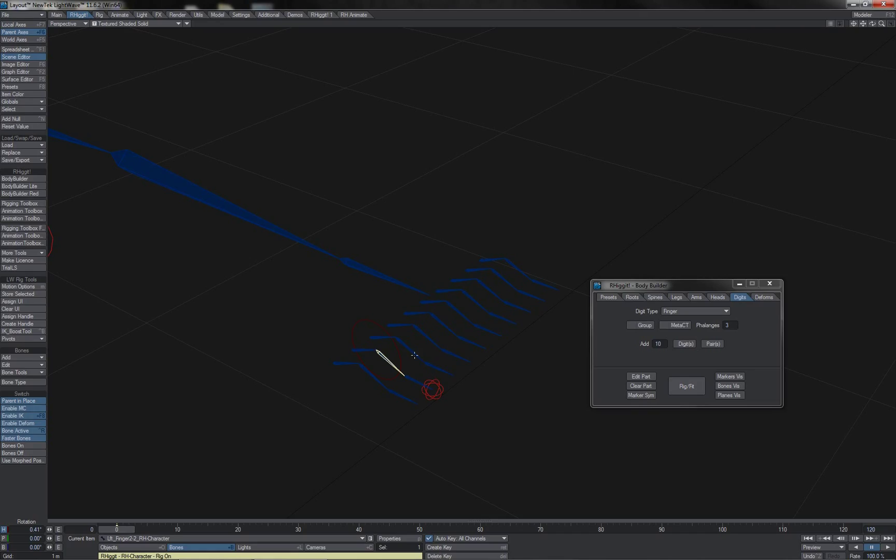
# Apply IK control to all ten fingers, then move Lft_Finger3_IKG to bend the third finger.
pyautogui.click(414, 354)
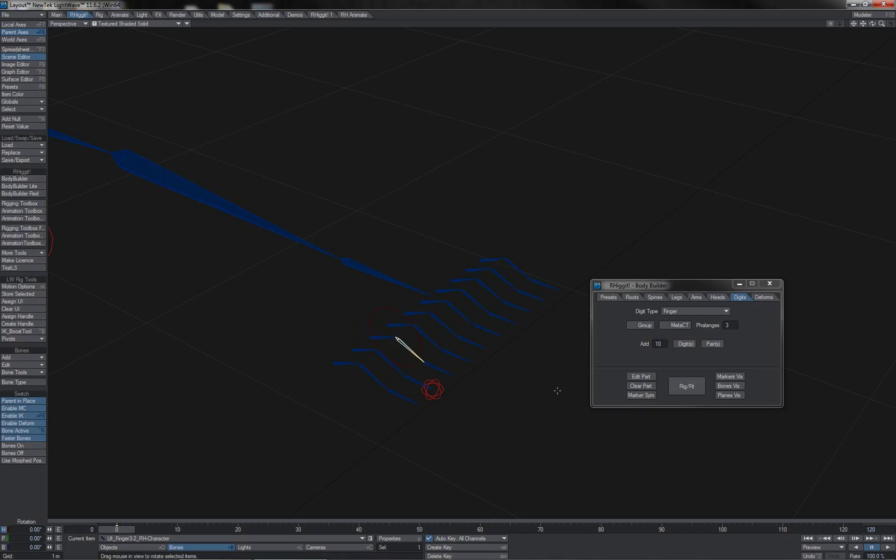
pyautogui.click(641, 377)
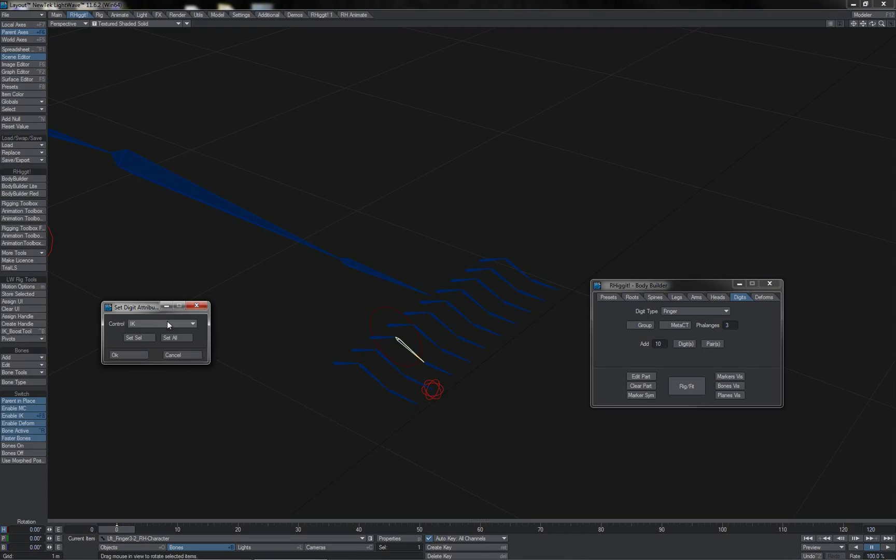
pyautogui.click(175, 337)
pyautogui.click(132, 354)
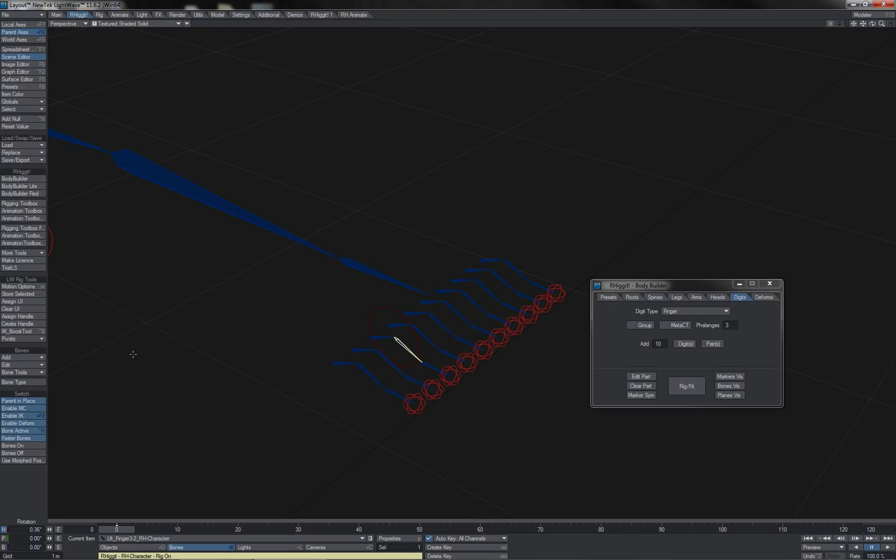
pyautogui.click(442, 356)
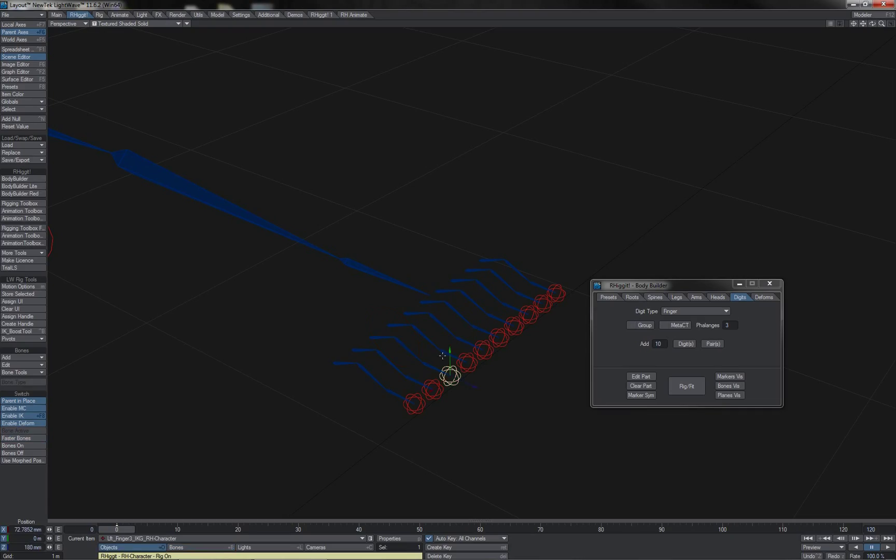
pyautogui.moveTo(476, 401); pyautogui.dragTo(420, 348)
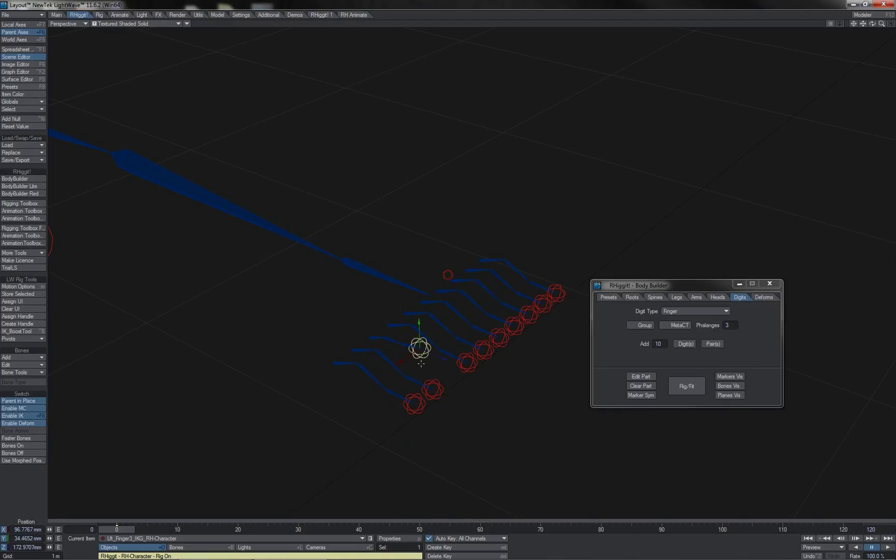